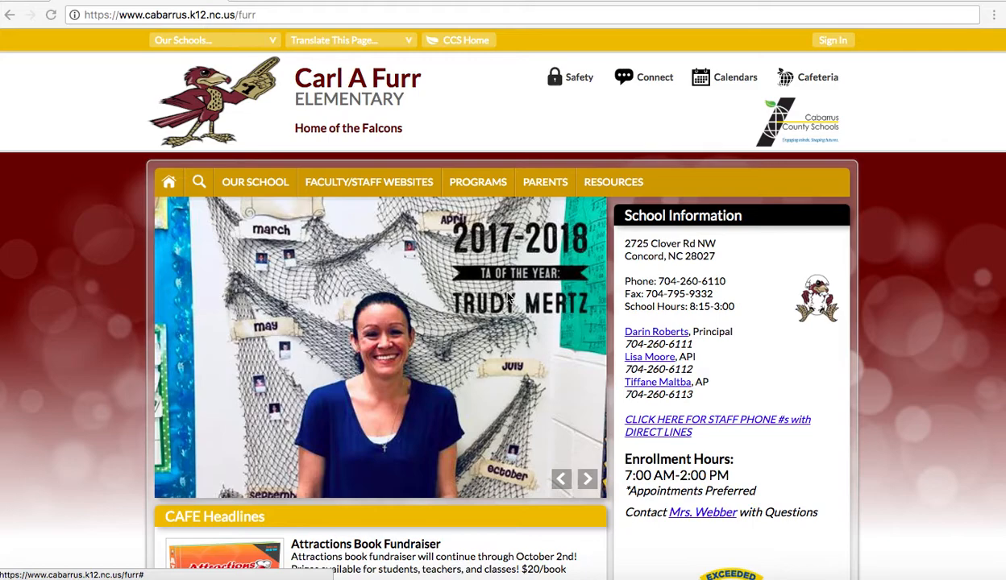
- Sign in to the Carl A Furr Elementary site with the teacher's user name and password
click(838, 44)
key(Tab)
text(•••••••)
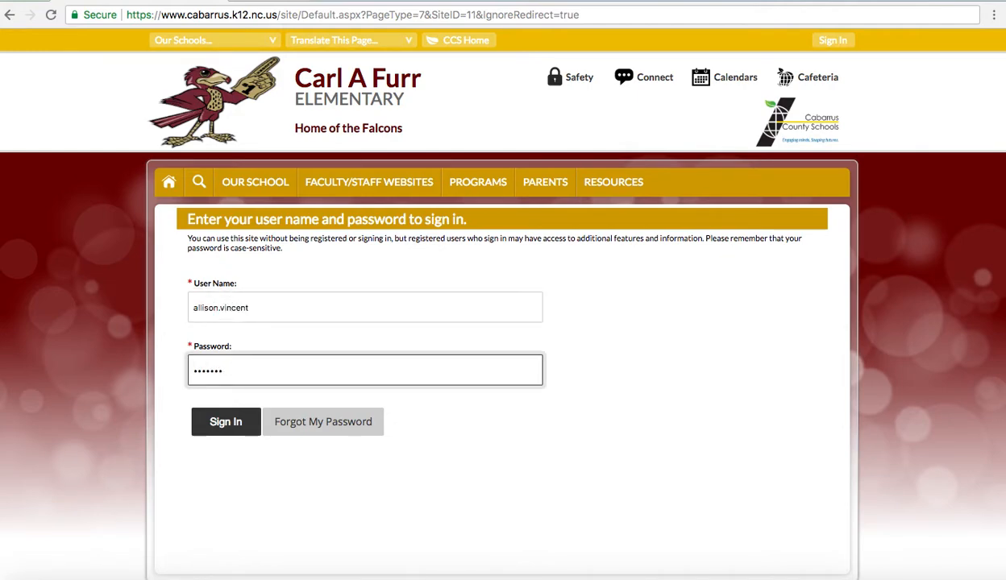
text(•)
key(Return)
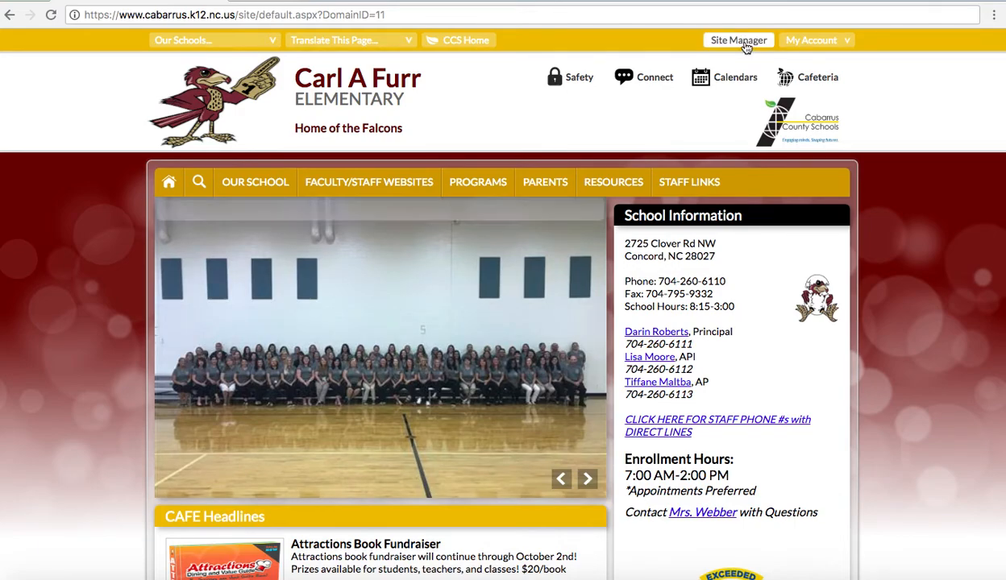
- Open Site Manager's Faculty/Staff Websites channel and select the teacher's own section
click(739, 40)
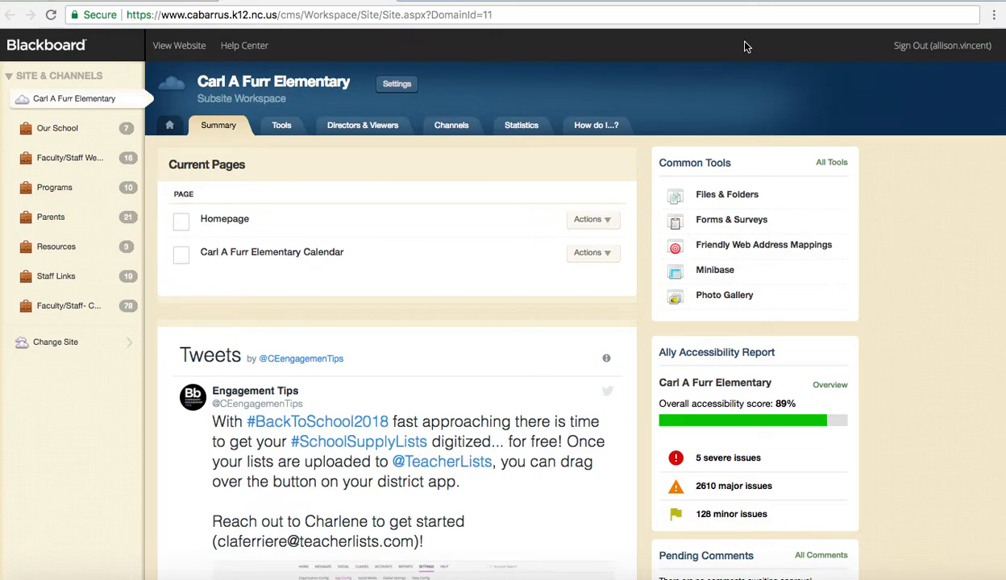
click(86, 161)
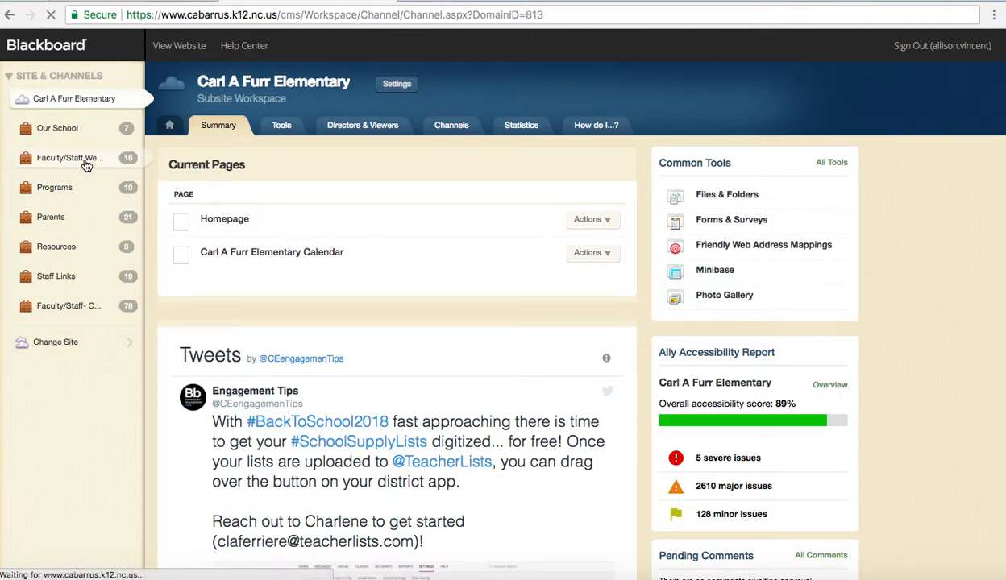
scroll(332, 409, down, 10)
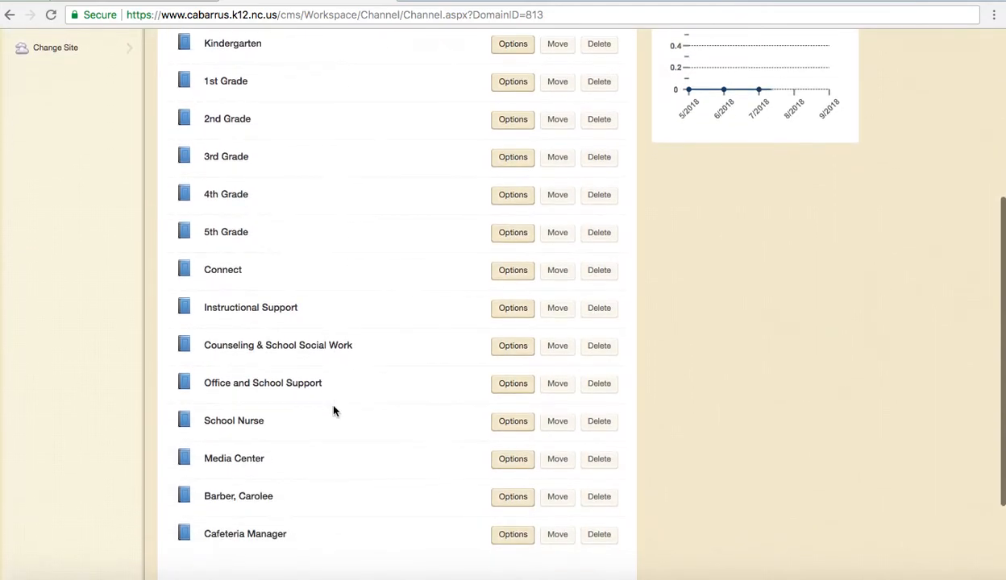
scroll(334, 411, up, 10)
click(90, 181)
scroll(382, 332, down, 10)
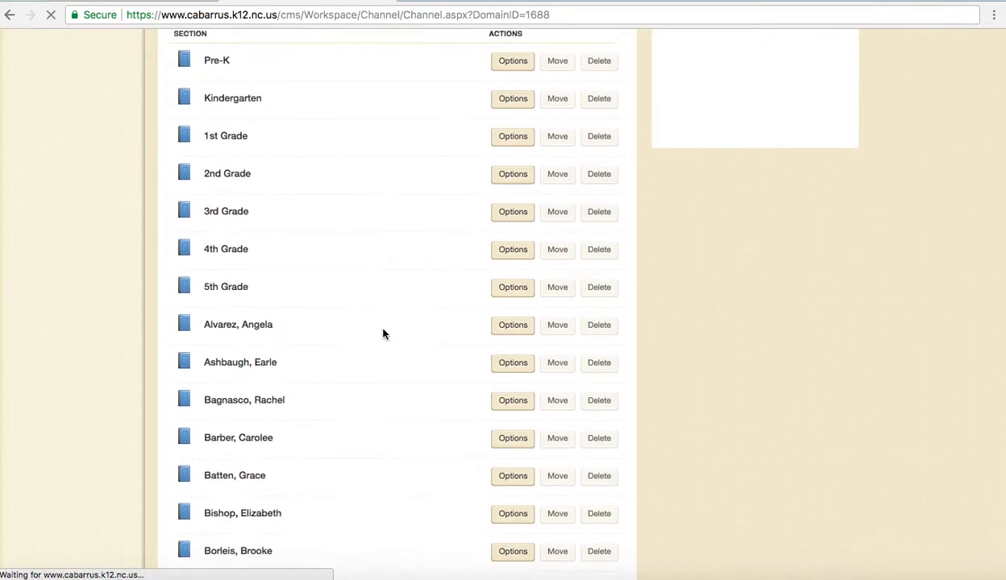
scroll(383, 333, down, 15)
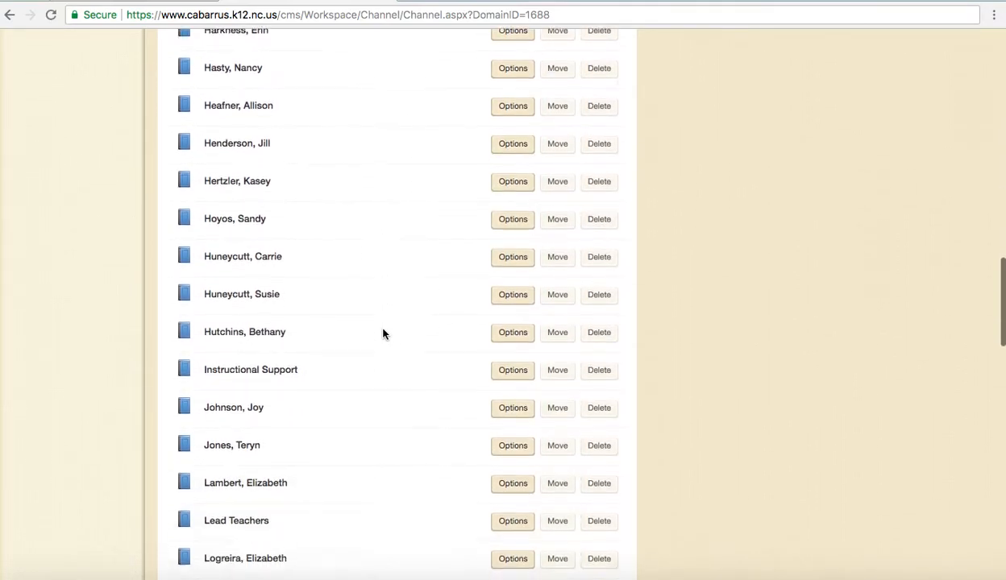
scroll(382, 334, down, 6)
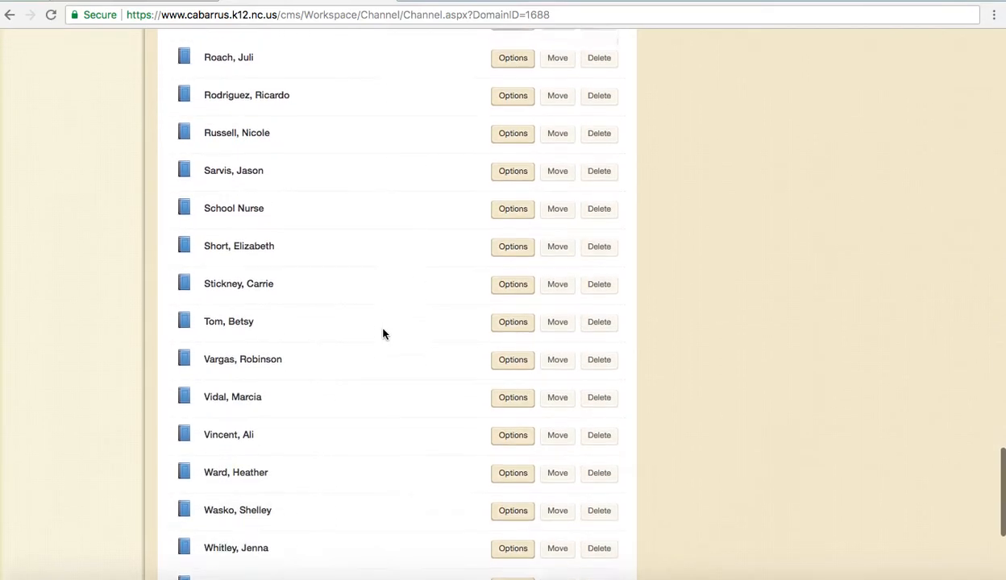
click(235, 409)
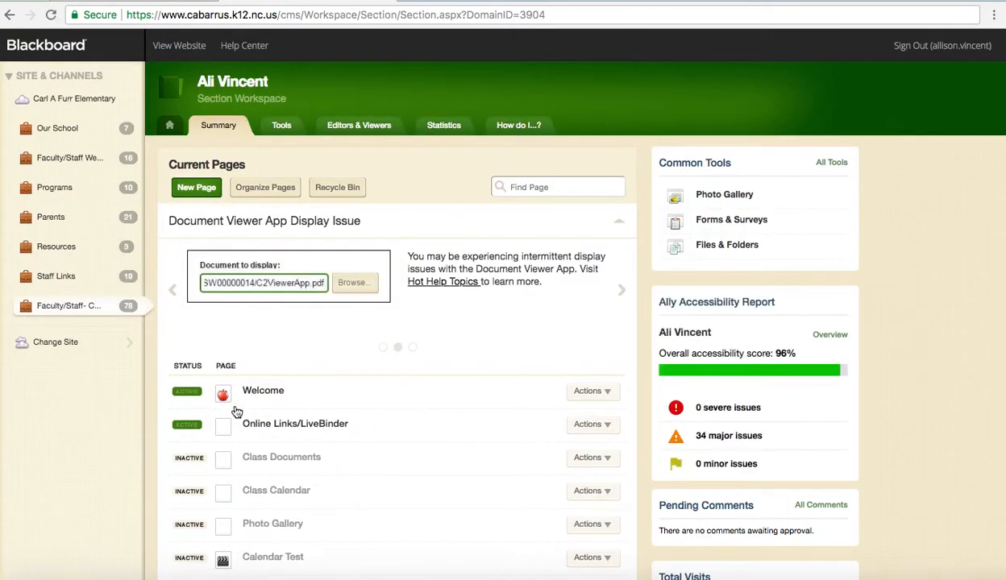
scroll(366, 348, down, 4)
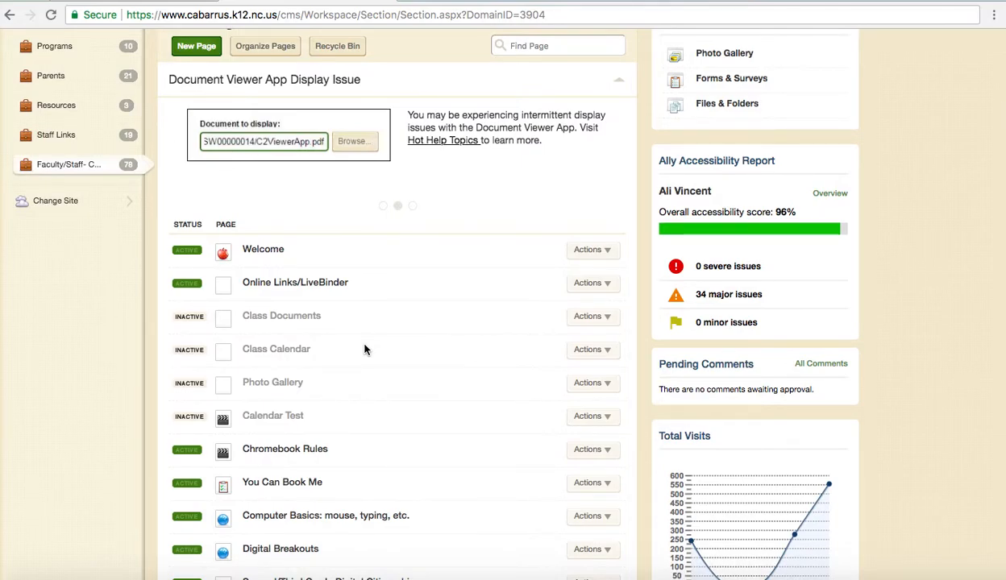
scroll(365, 348, down, 1)
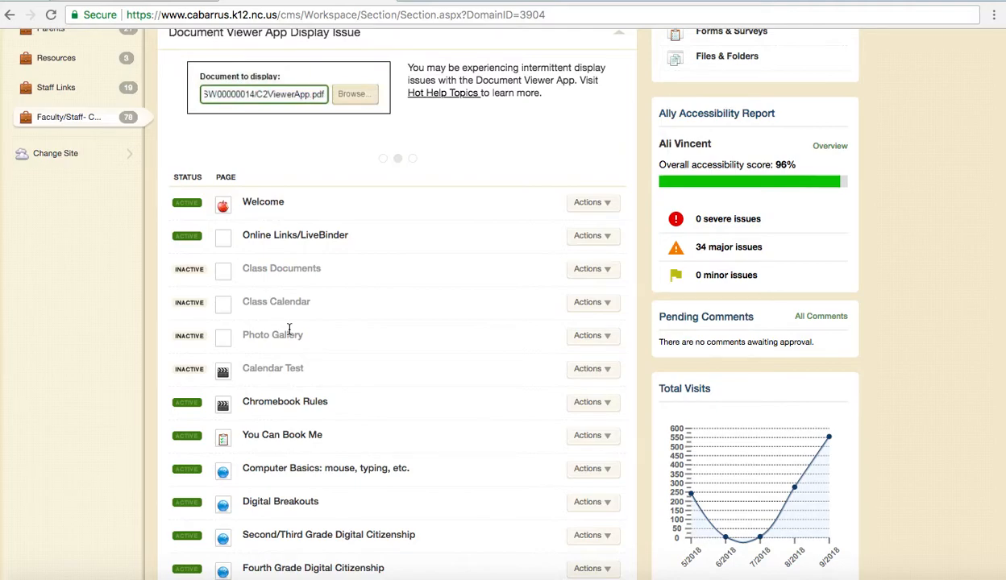
scroll(289, 330, down, 4)
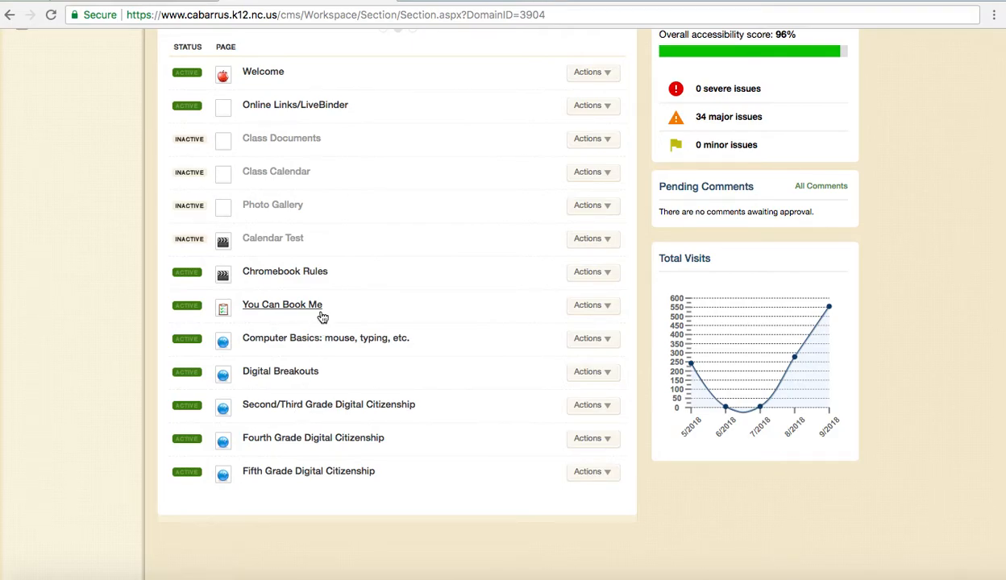
scroll(321, 316, up, 5)
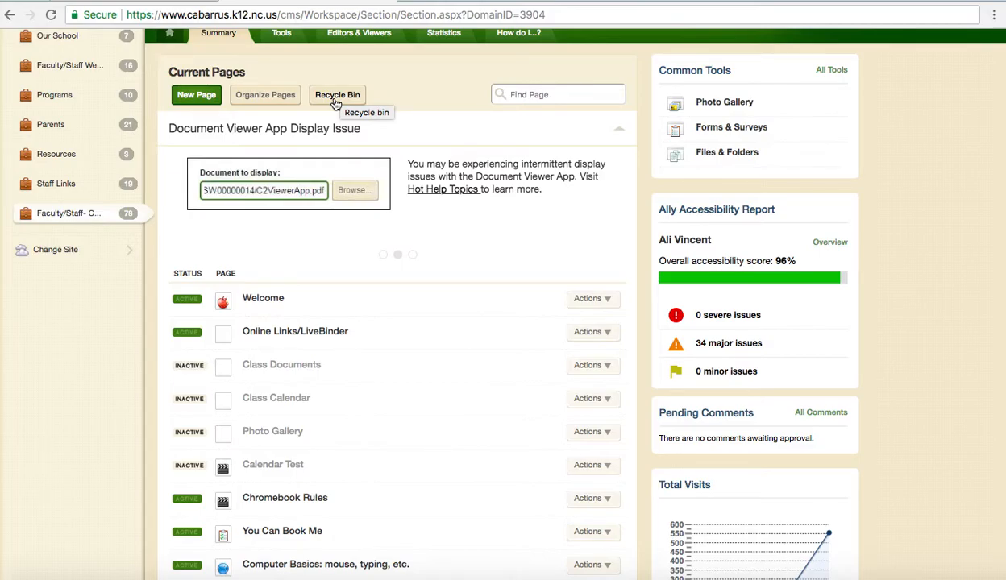
click(201, 98)
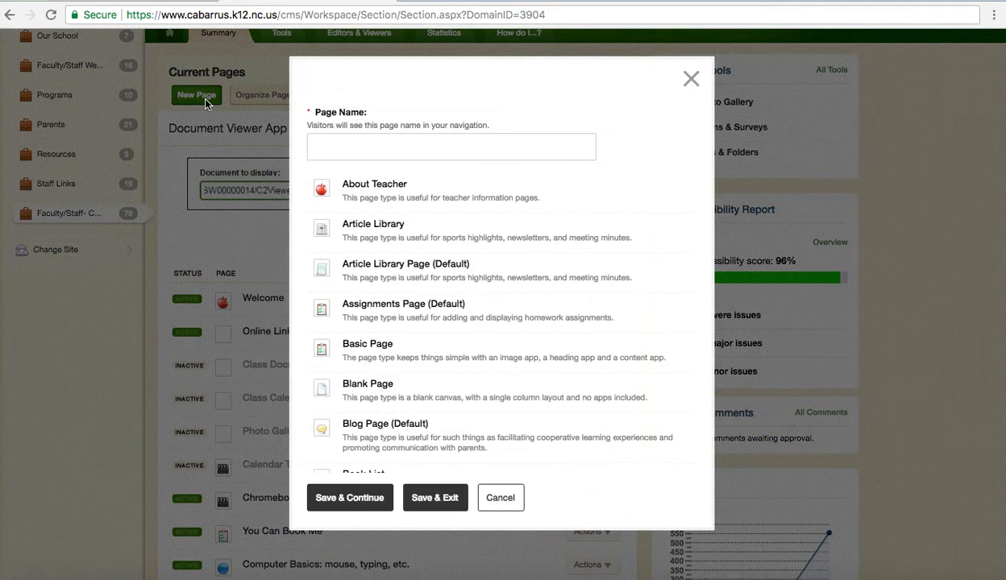
click(426, 159)
text(Website Demo)
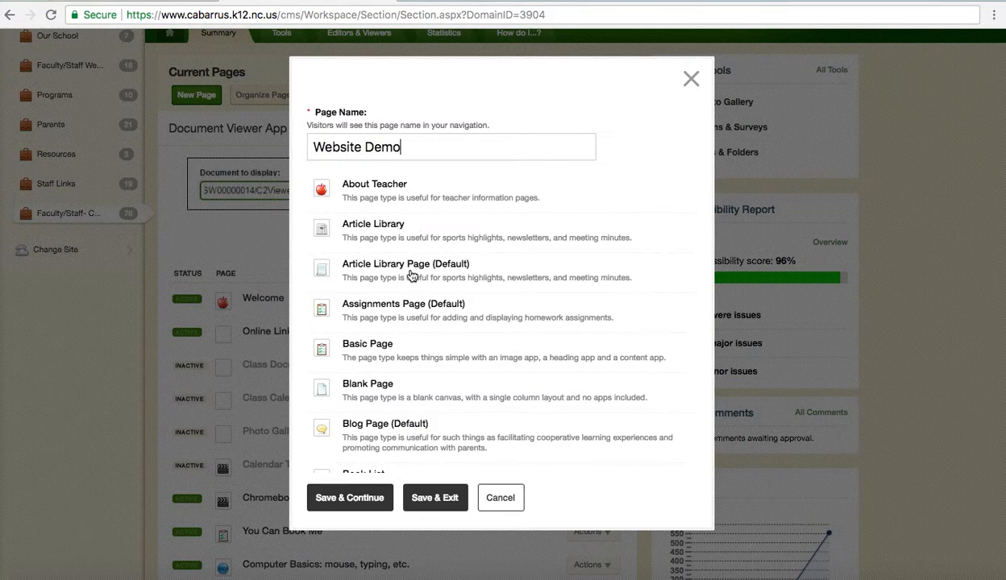
scroll(411, 277, down, 1)
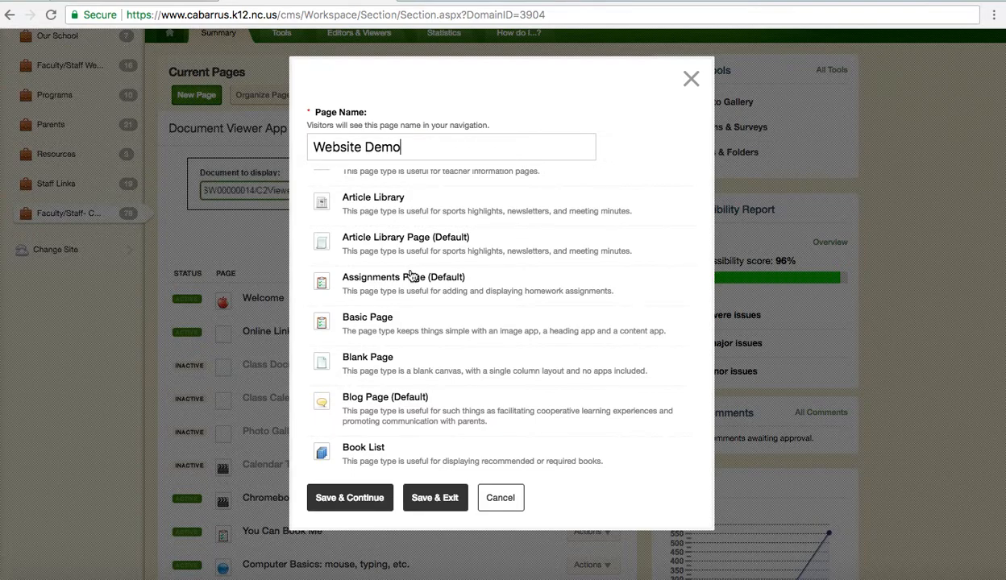
scroll(411, 277, down, 10)
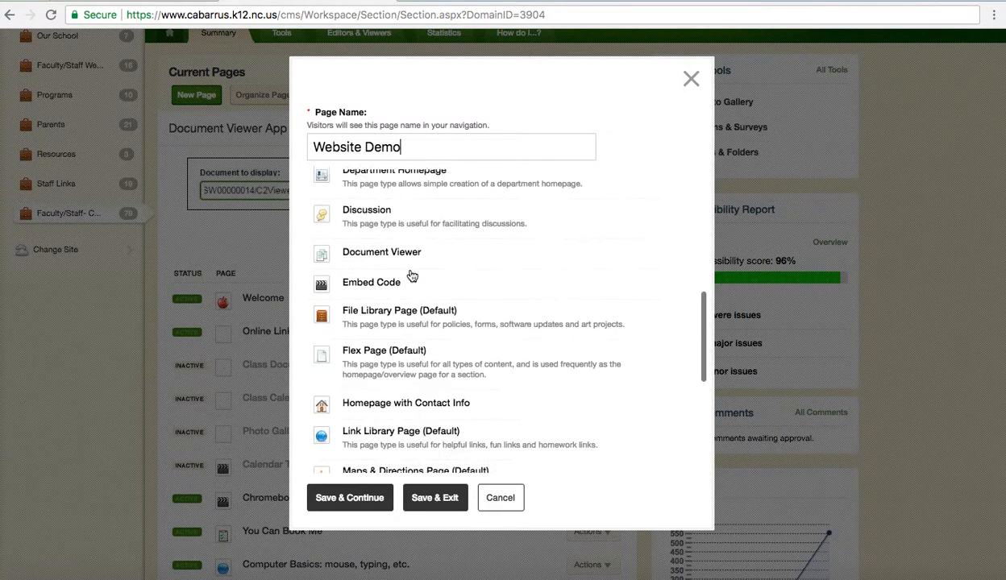
scroll(411, 277, down, 3)
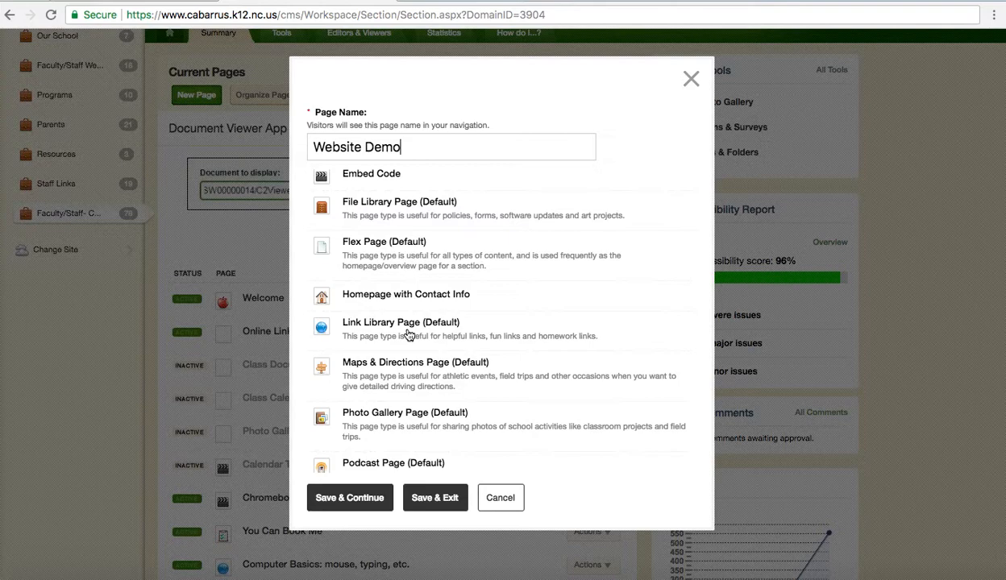
scroll(408, 334, up, 10)
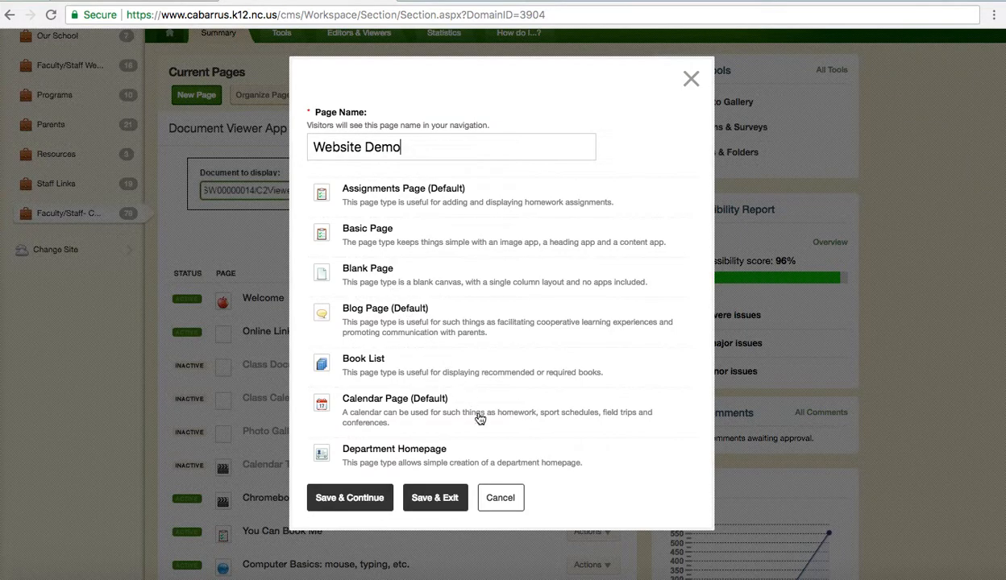
click(497, 496)
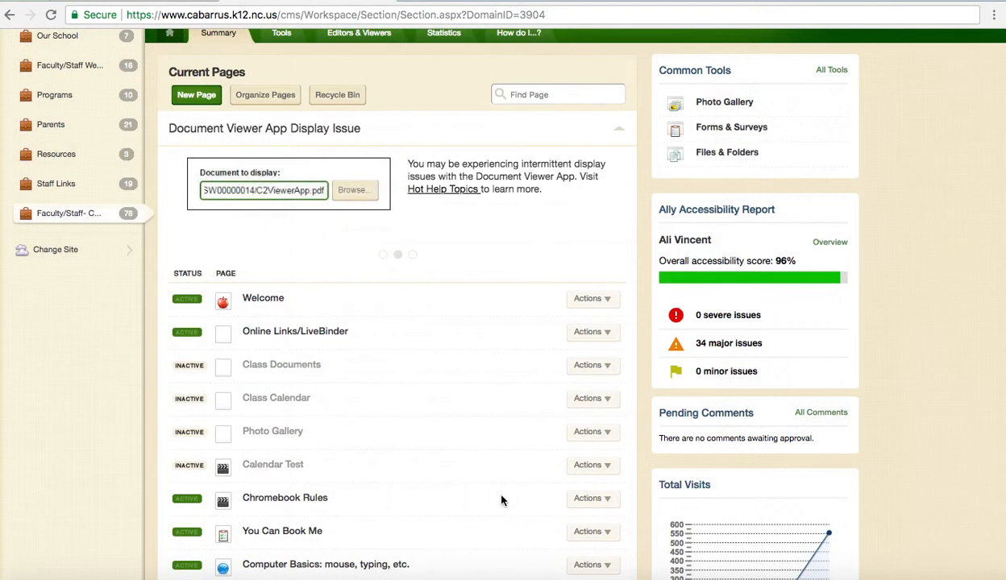
- Look over the section's page order in Organize Pages, then cancel without reordering
click(266, 95)
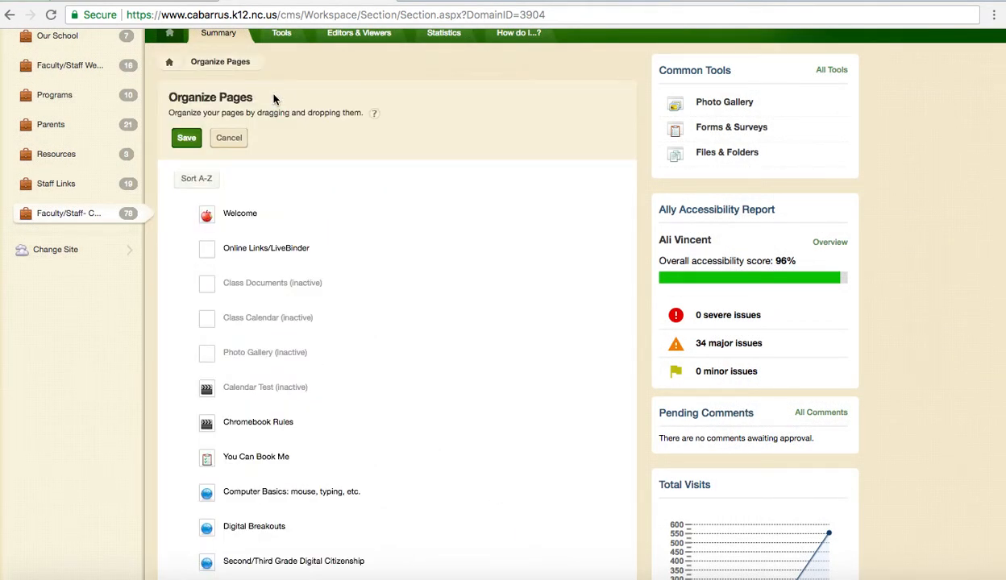
scroll(361, 283, down, 1)
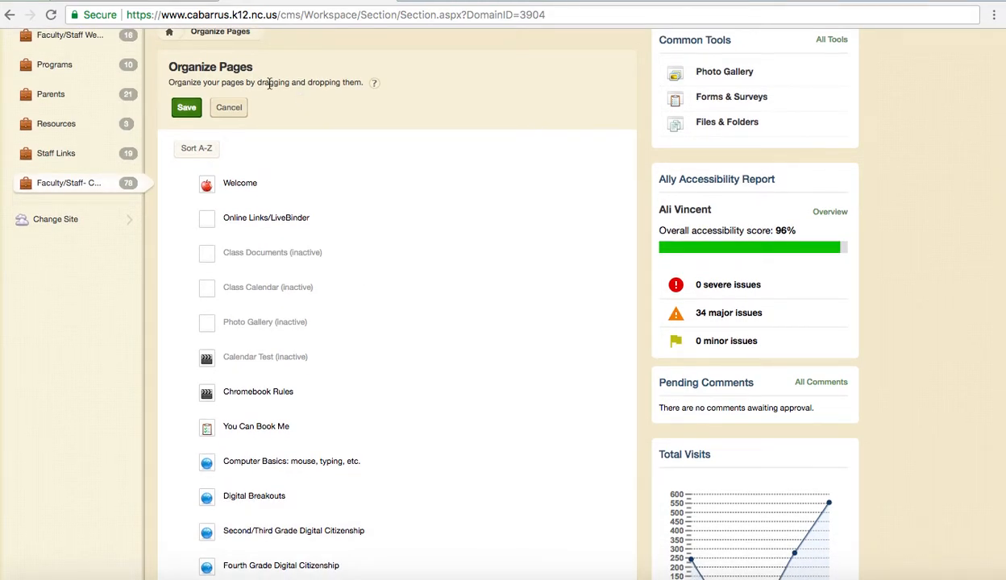
scroll(325, 256, down, 3)
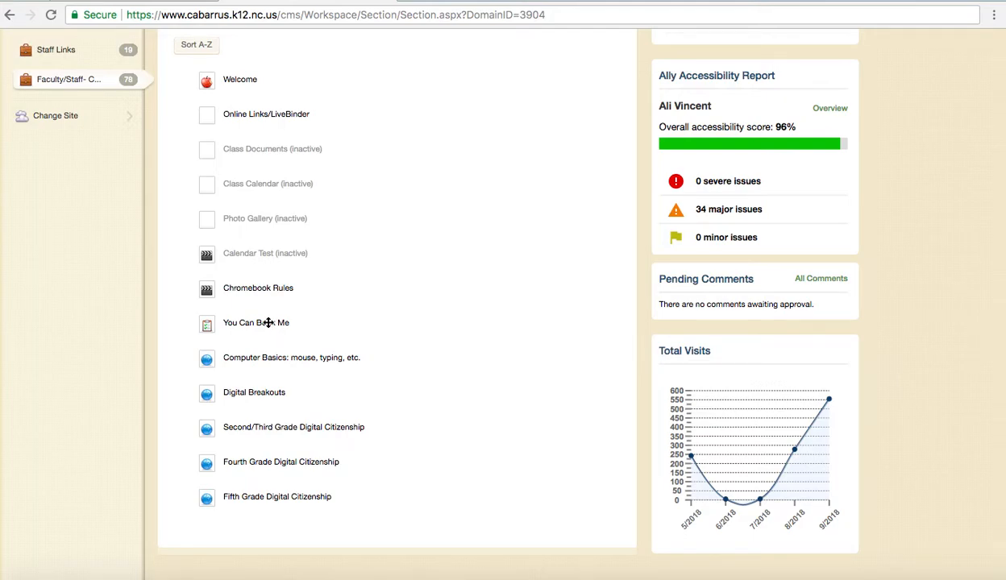
scroll(268, 323, up, 4)
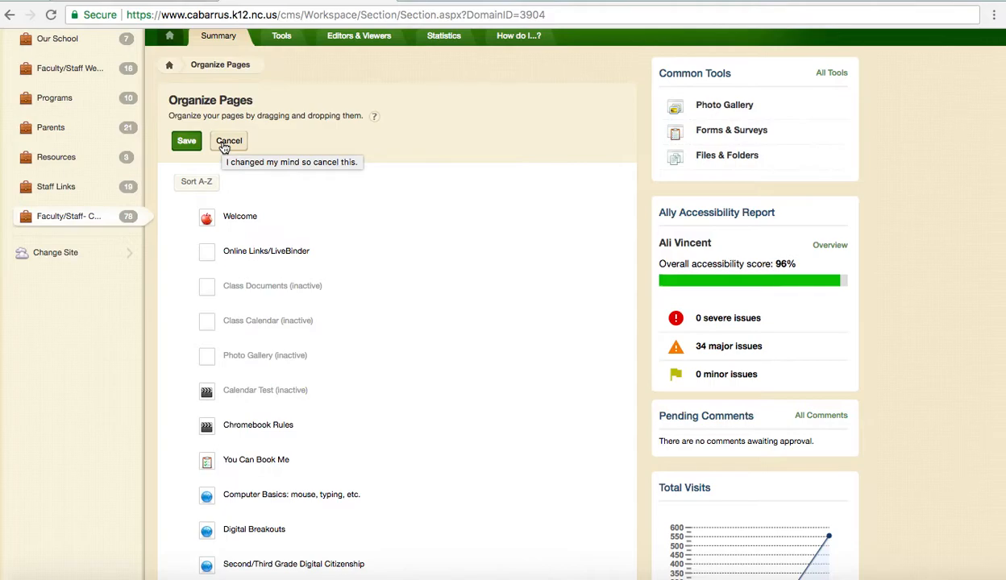
click(226, 143)
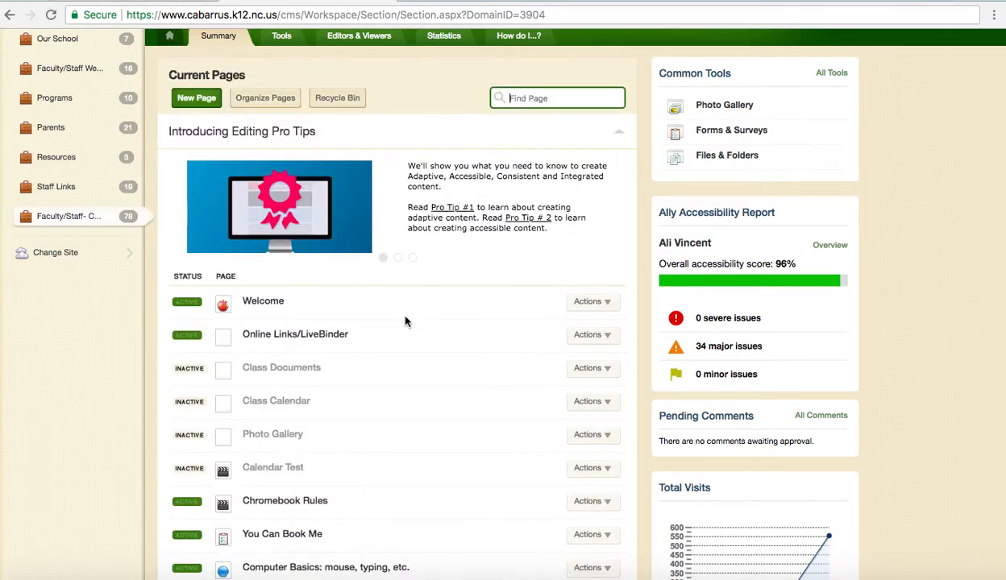
- Open the Welcome page's About Teacher App editor and keep the Mrs. prefix
click(266, 301)
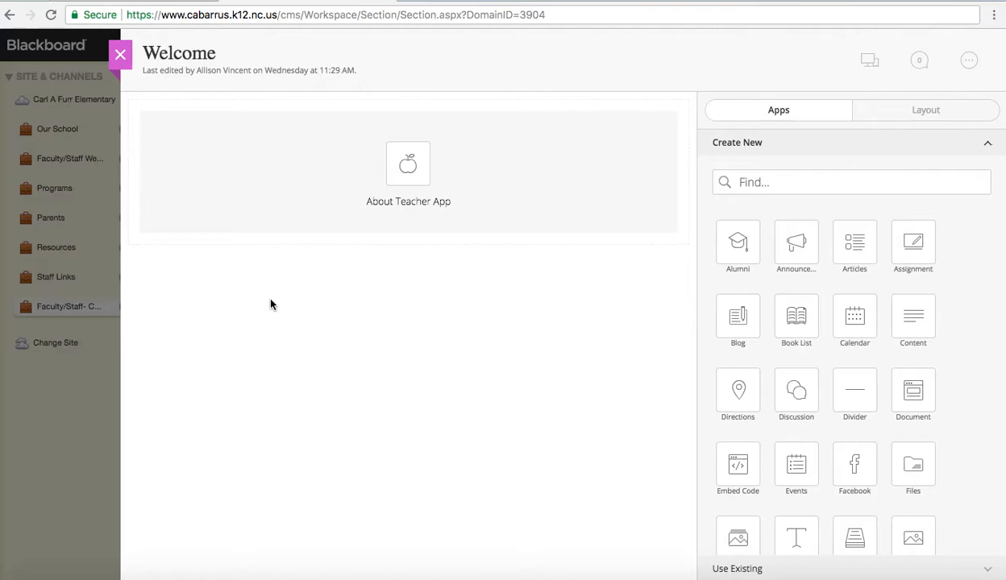
mouse_move(419, 213)
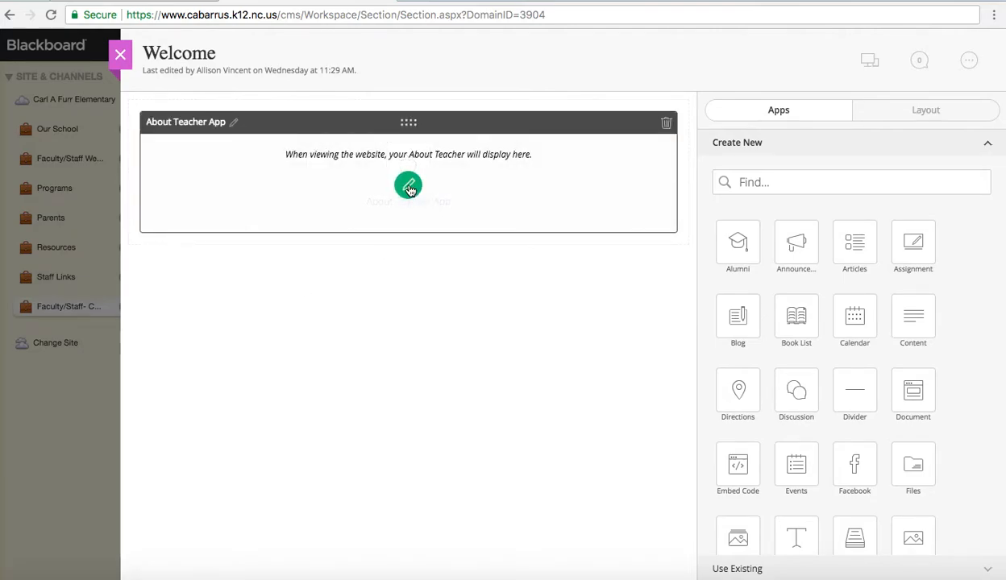
click(409, 187)
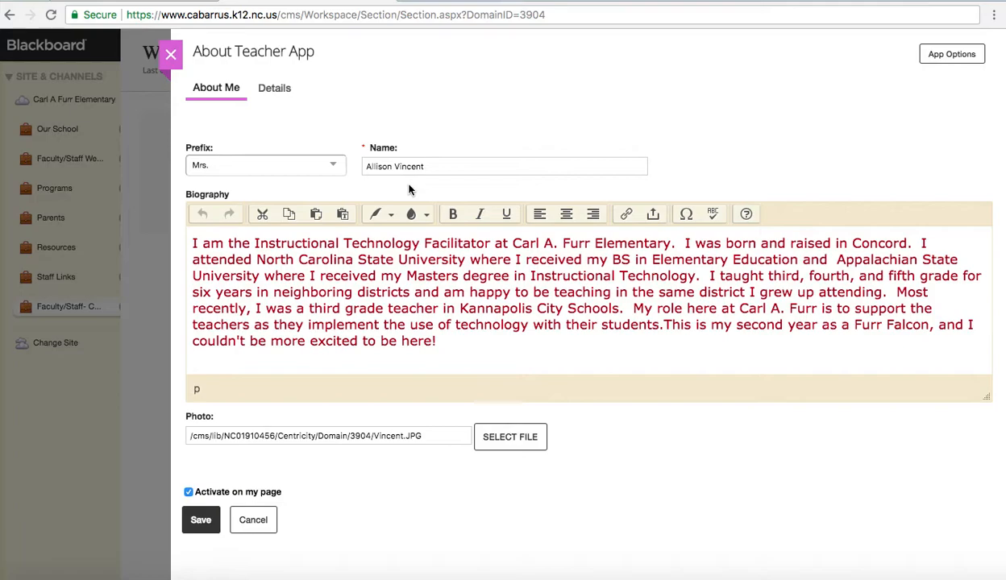
click(255, 166)
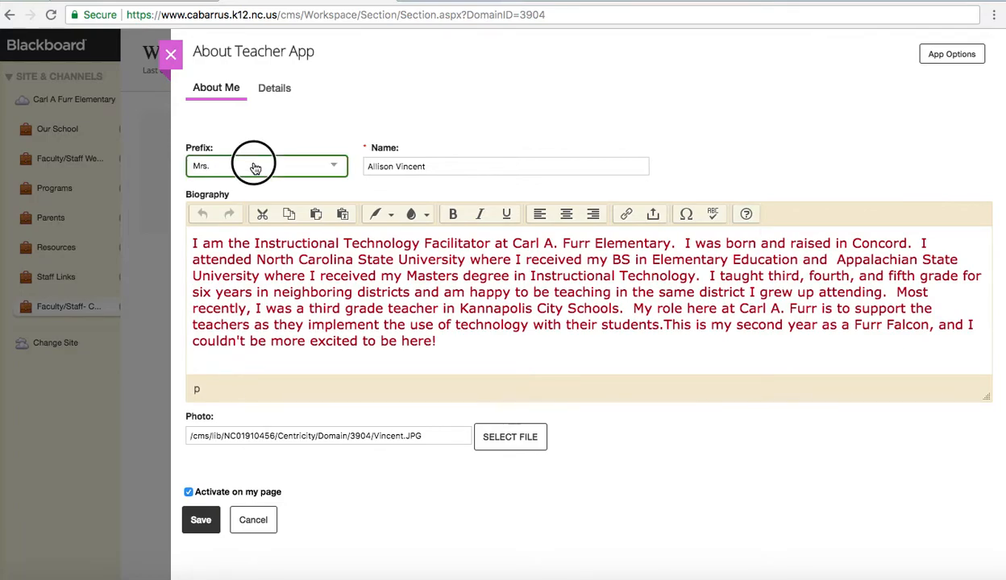
click(486, 161)
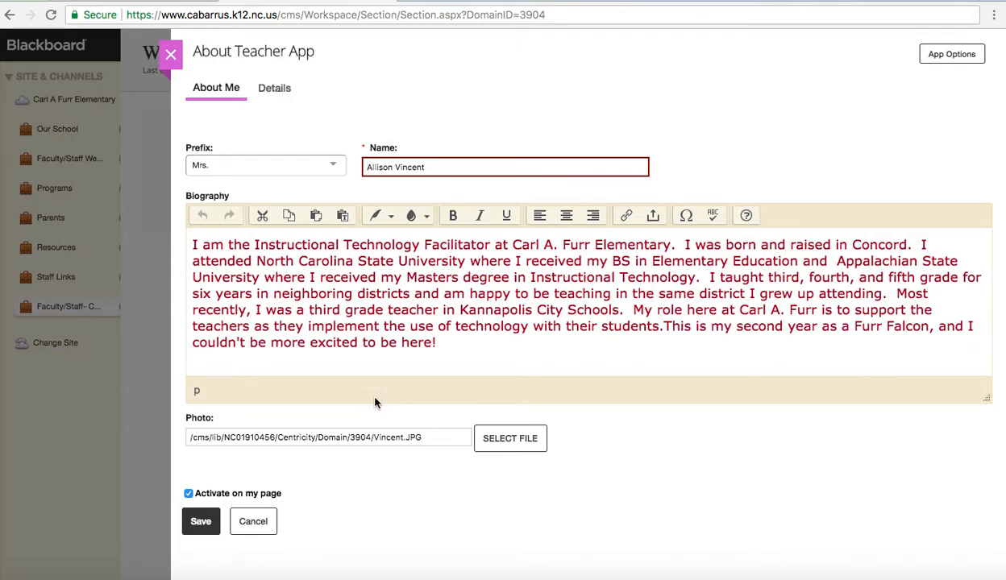
- Cancel the photo upload to keep the current photo, then view email, phone and degrees under Details
click(508, 440)
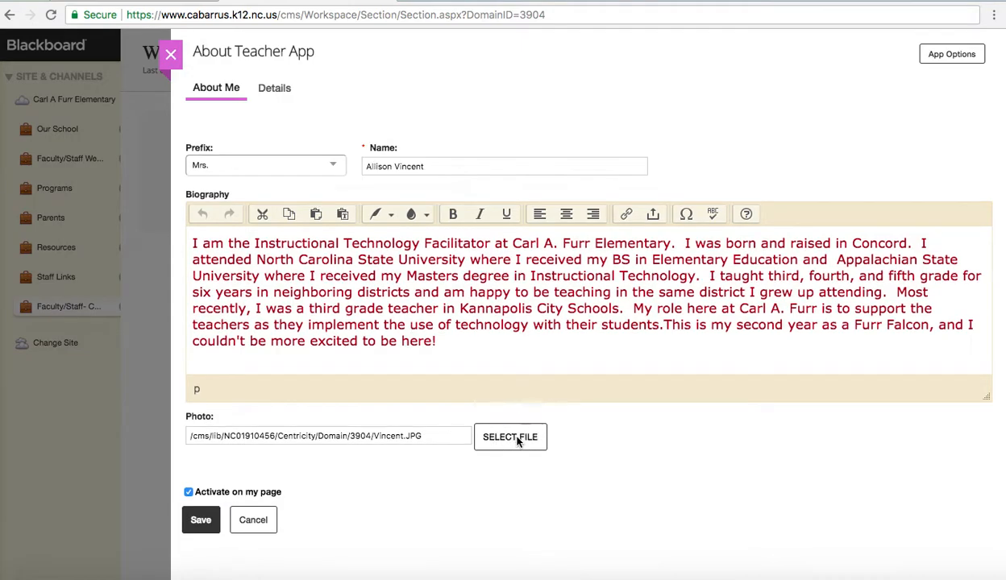
click(569, 164)
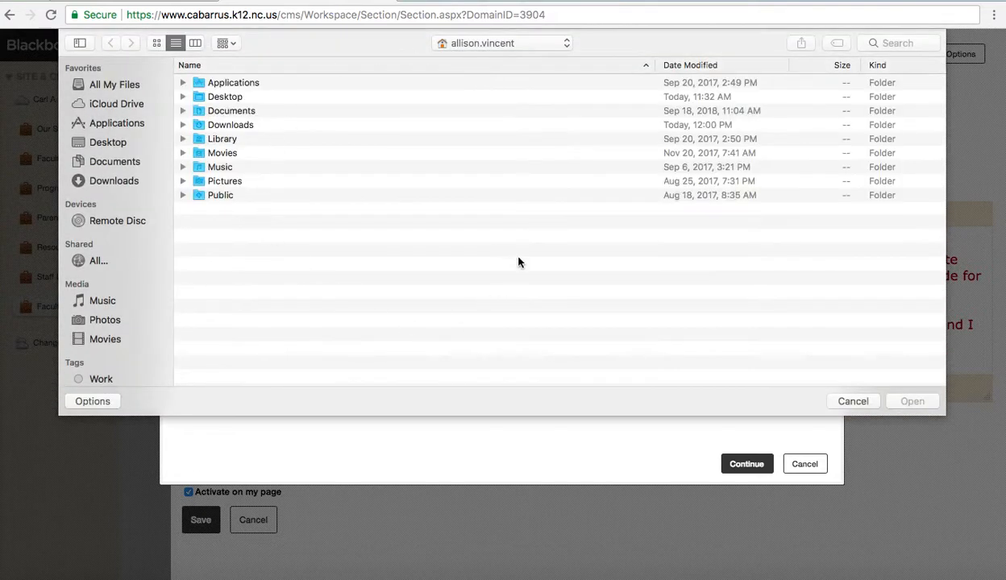
click(856, 401)
click(798, 469)
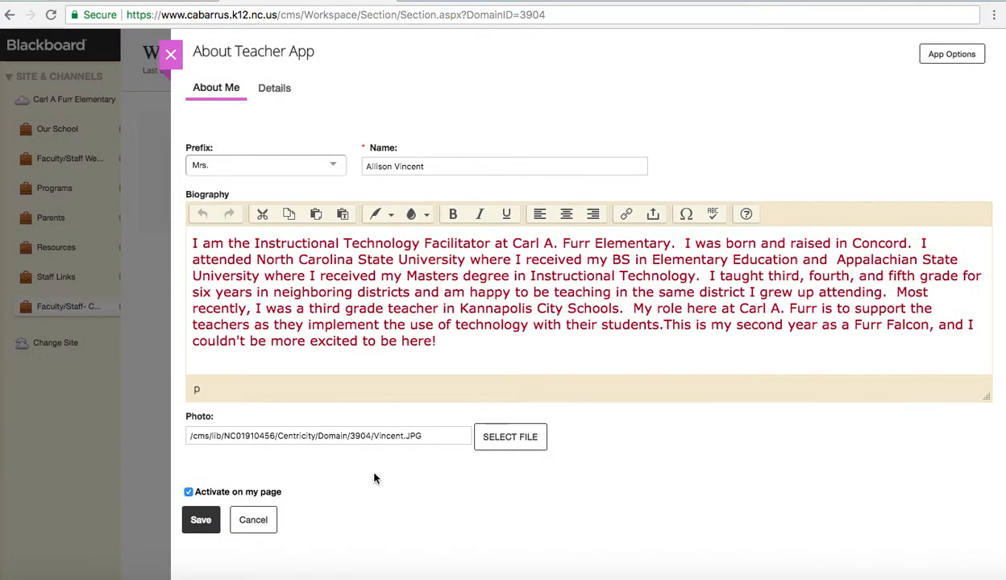
click(286, 92)
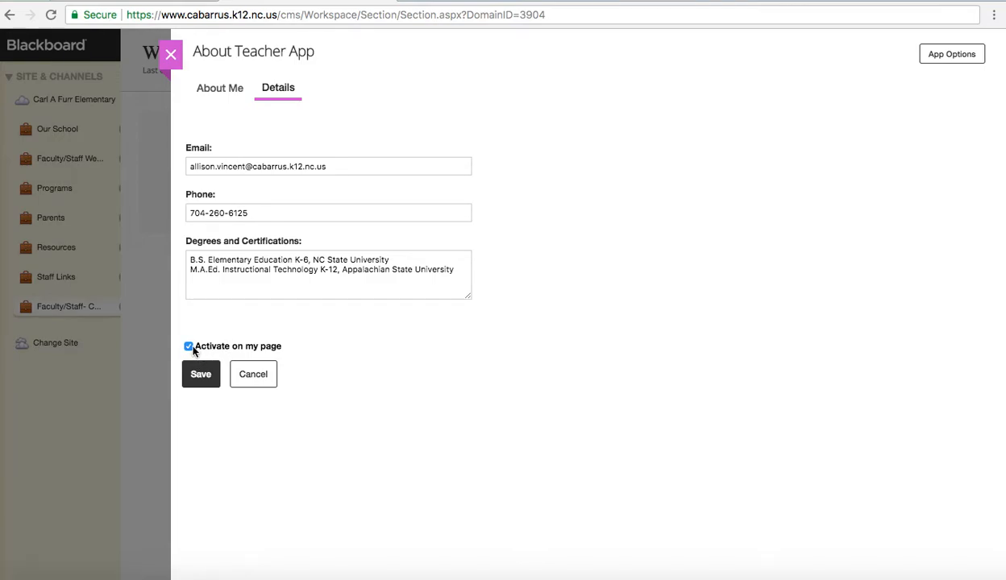
- Close App Options unchanged and save the About Teacher App
click(941, 54)
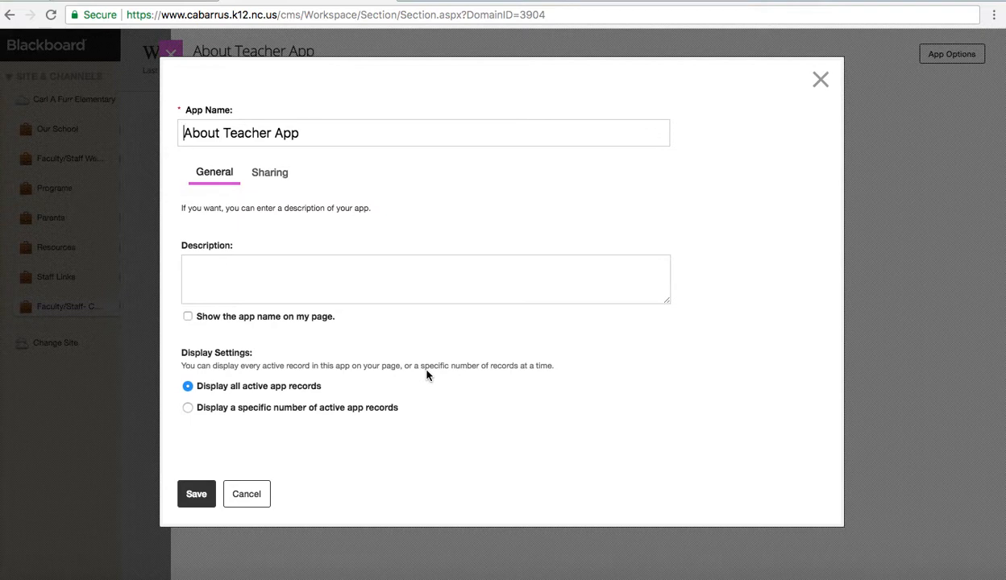
click(252, 495)
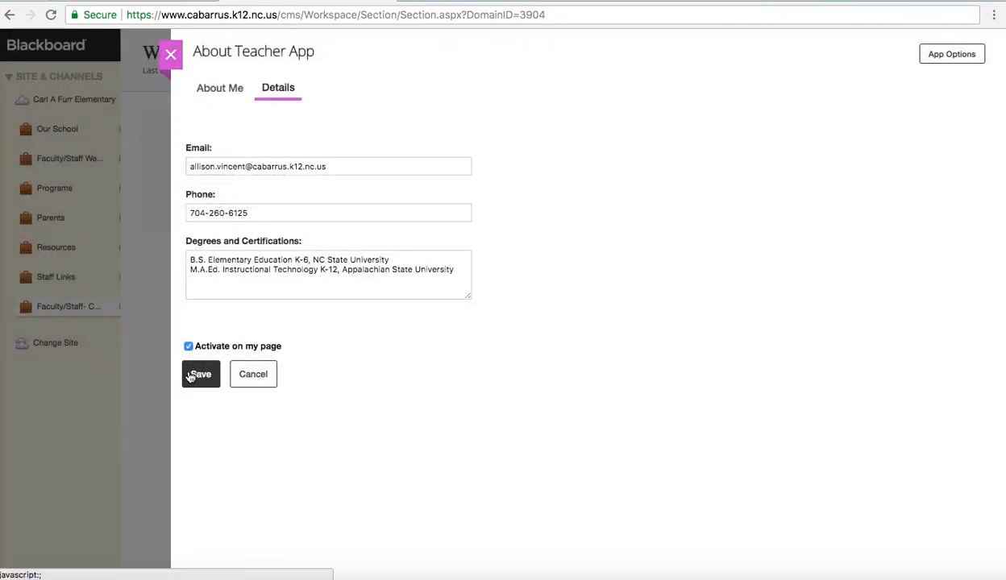
click(172, 51)
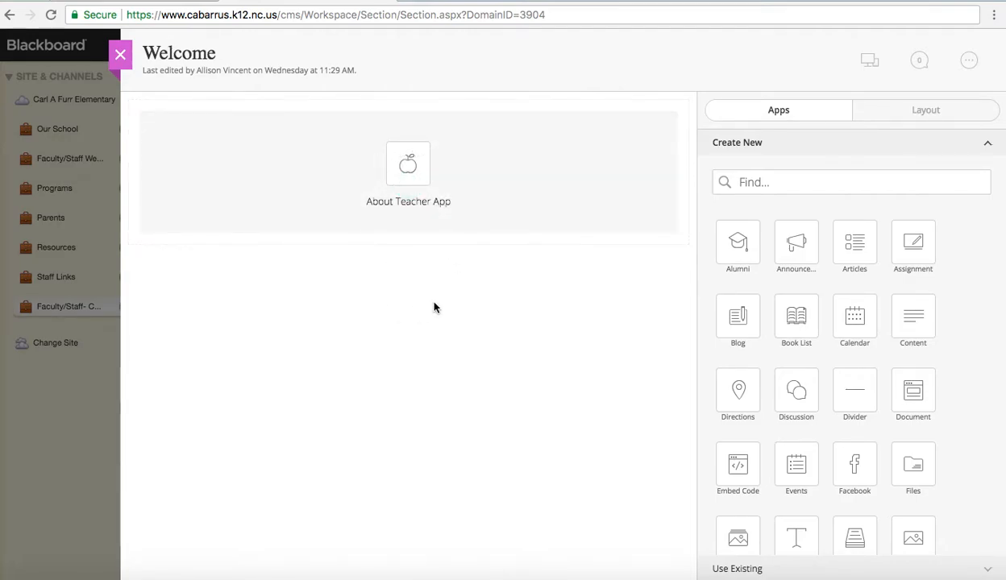
- On the live school site, open Instructional Support and the technology facilitator's page
click(171, 1)
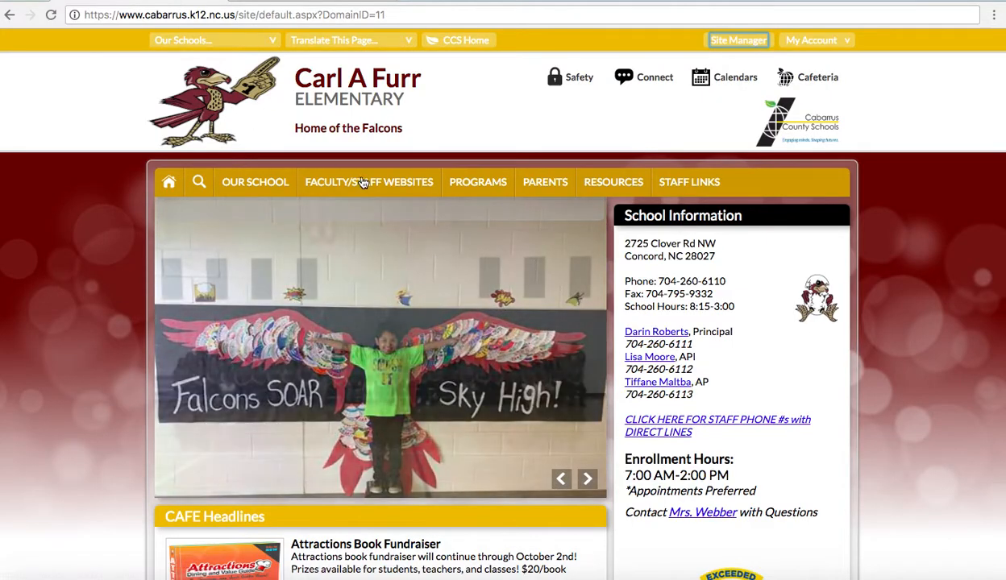
mouse_move(359, 181)
scroll(380, 410, down, 1)
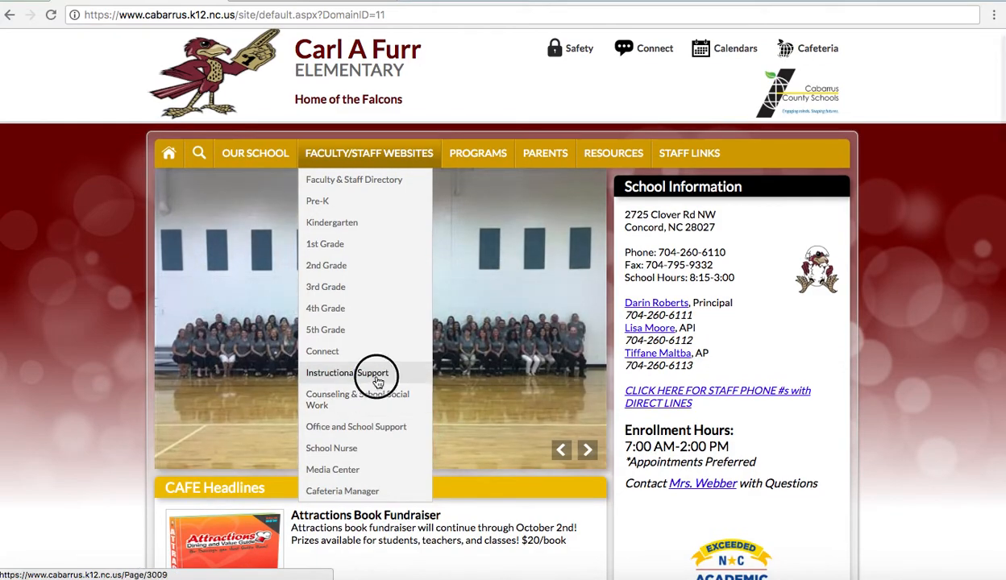
click(380, 373)
click(233, 274)
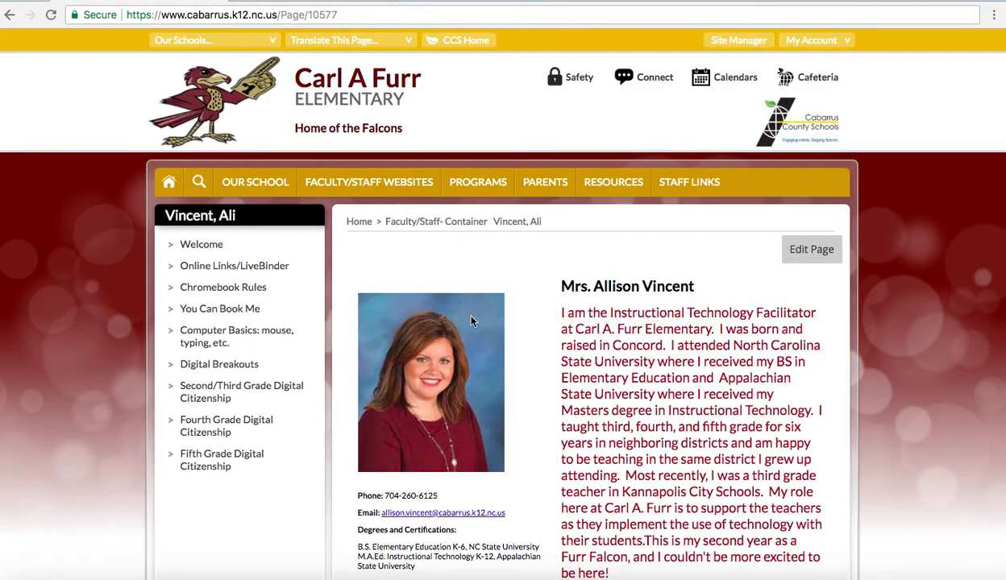
scroll(530, 457, down, 3)
scroll(531, 457, up, 1)
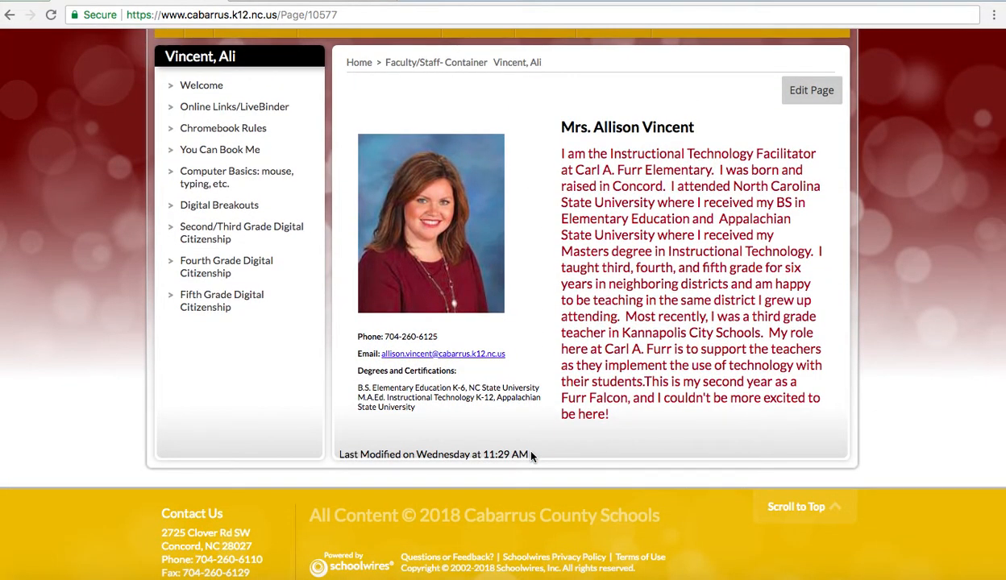
- Back in the Welcome page editor, scroll through the Create New apps list
click(304, 3)
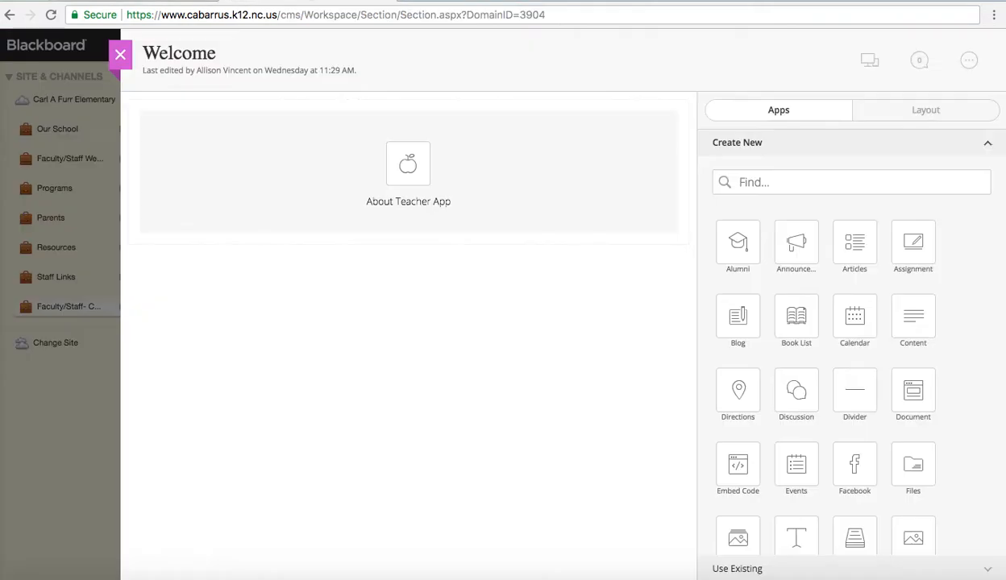
mouse_move(422, 225)
scroll(830, 528, down, 3)
scroll(830, 528, down, 1)
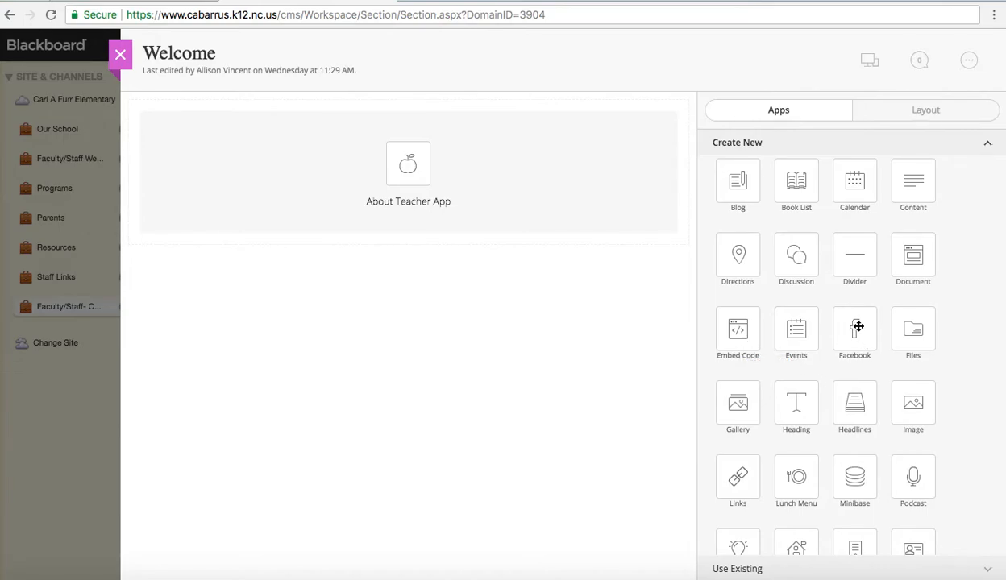
scroll(862, 376, down, 3)
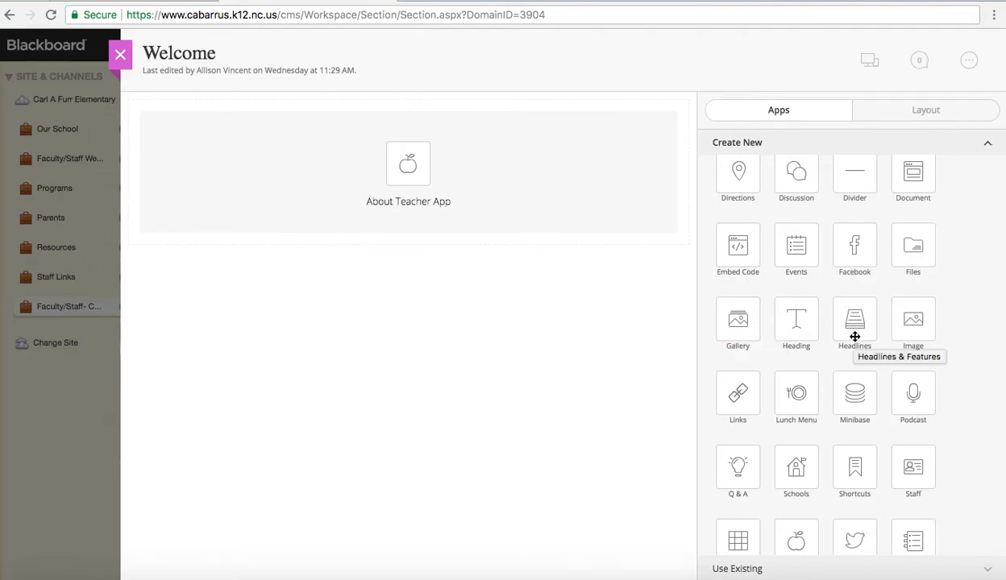
scroll(854, 336, down, 1)
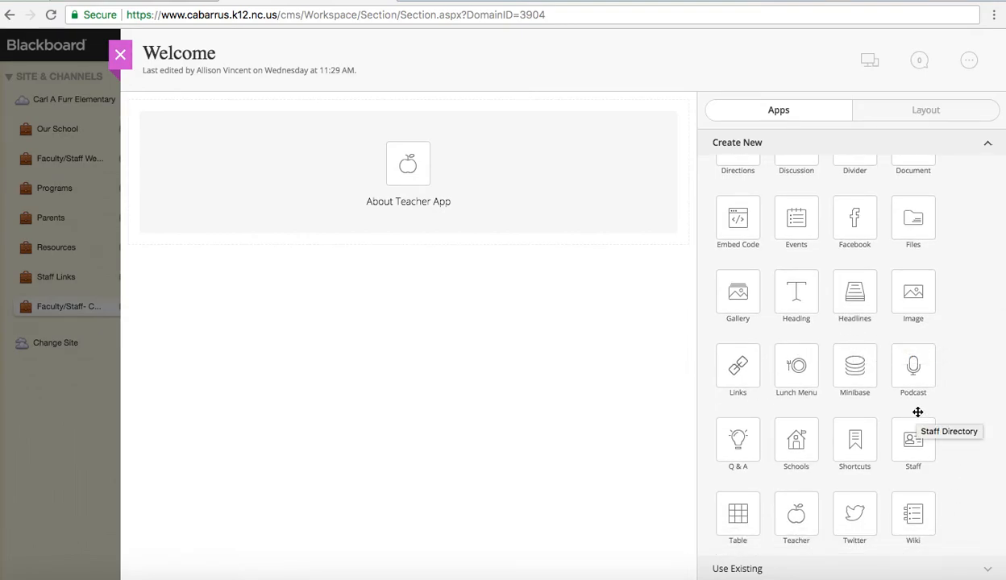
- Close the Welcome page editor and reload the teacher's live page to see the updates
click(119, 54)
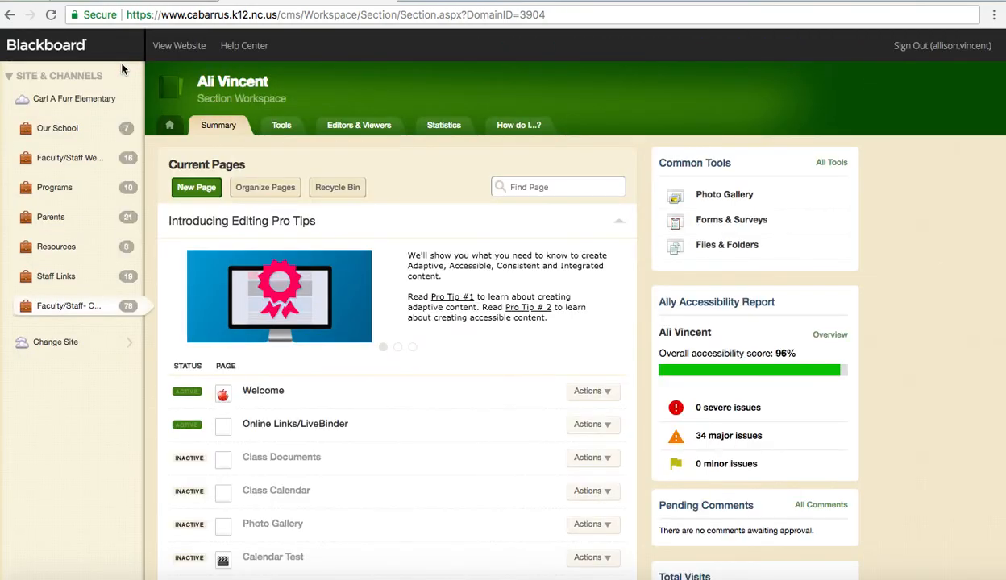
click(163, 4)
click(50, 15)
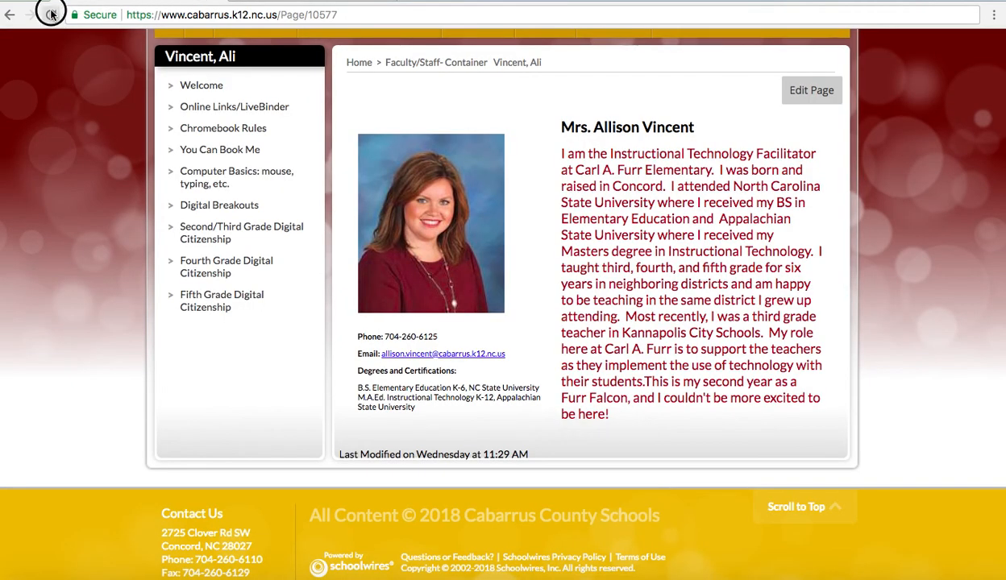